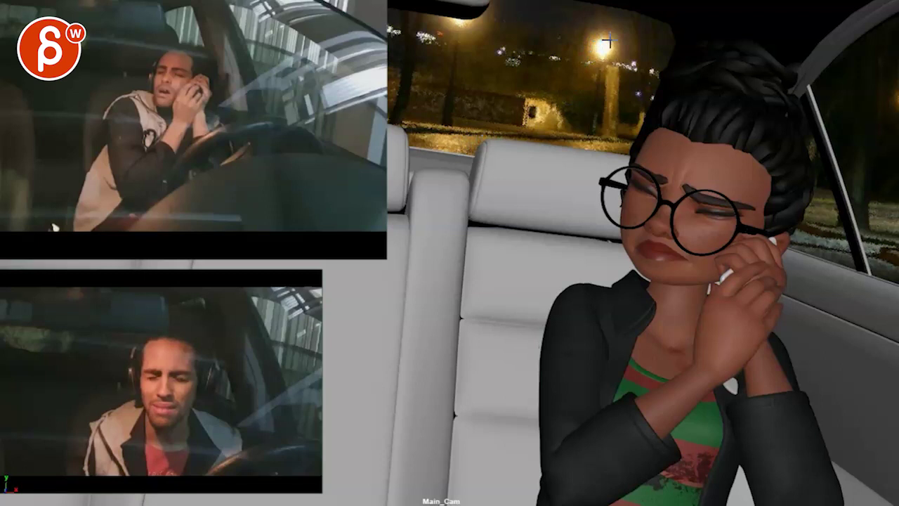
# Step: Sketch critique strokes across the windshield and by the street lamp, then step to the next pose
pyautogui.moveTo(462, 56); pyautogui.dragTo(573, 44)
pyautogui.moveTo(460, 77); pyautogui.dragTo(583, 60)
pyautogui.moveTo(591, 108)
pyautogui.mouseDown()
pyautogui.moveTo(509, 70)
pyautogui.moveTo(616, 45)
pyautogui.mouseUp()
pyautogui.press('.')
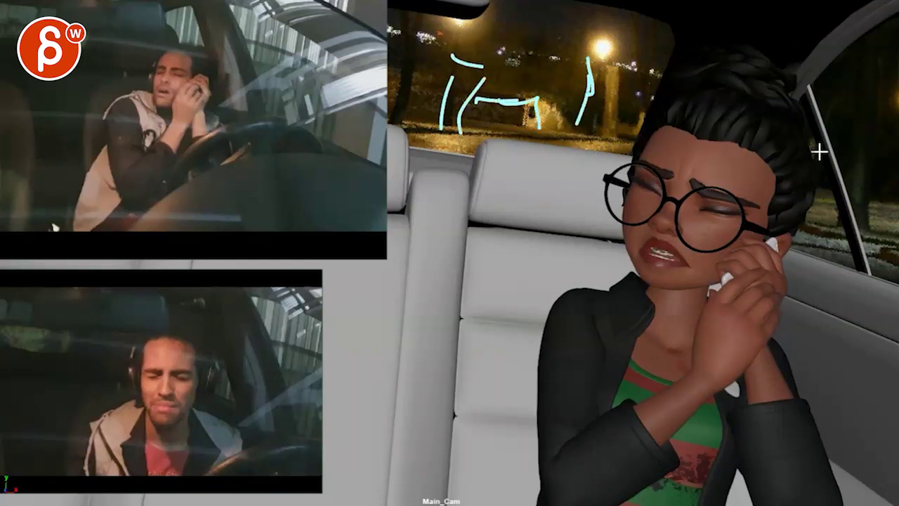
# Step: Mark the headrest top, the character's right eyebrow, the rear window and the seat with strokes
pyautogui.moveTo(477, 152); pyautogui.dragTo(602, 148)
pyautogui.moveTo(590, 232); pyautogui.dragTo(641, 167)
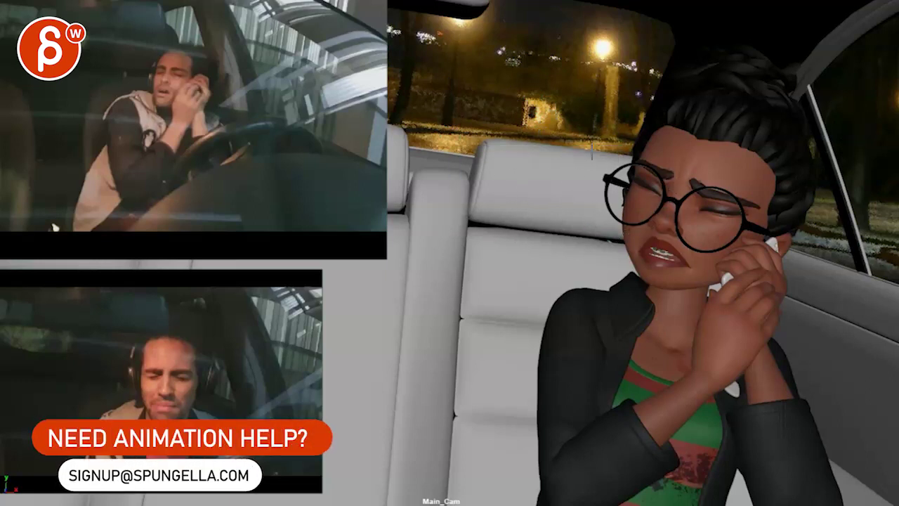
pyautogui.moveTo(770, 158); pyautogui.dragTo(697, 201)
pyautogui.moveTo(602, 91); pyautogui.dragTo(582, 285)
pyautogui.moveTo(650, 42); pyautogui.dragTo(469, 99)
pyautogui.moveTo(501, 188); pyautogui.dragTo(449, 357)
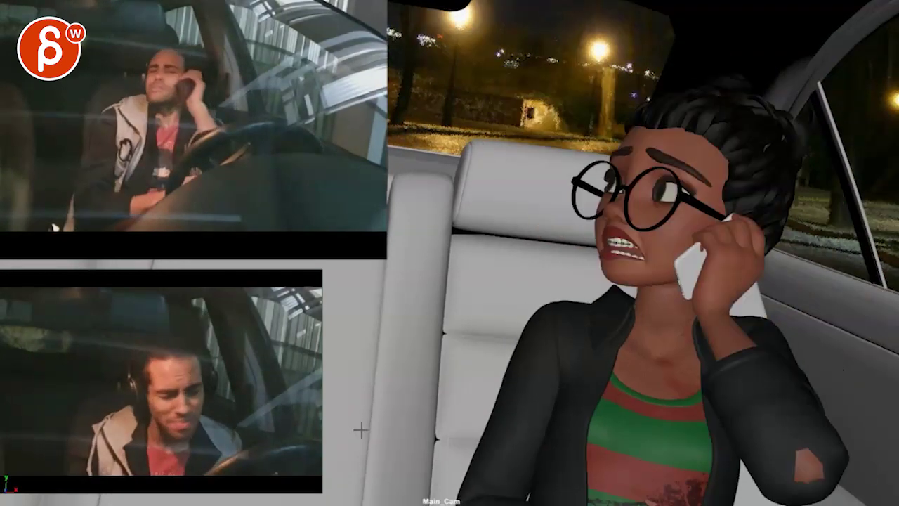
# Step: Outline the edges of both reference video insets and draw a dividing line beside them
pyautogui.moveTo(382, 27)
pyautogui.mouseDown()
pyautogui.moveTo(408, 231)
pyautogui.moveTo(66, 241)
pyautogui.mouseUp()
pyautogui.moveTo(405, 11); pyautogui.dragTo(399, 226)
pyautogui.moveTo(50, 270)
pyautogui.mouseDown()
pyautogui.moveTo(317, 274)
pyautogui.moveTo(325, 477)
pyautogui.mouseUp()
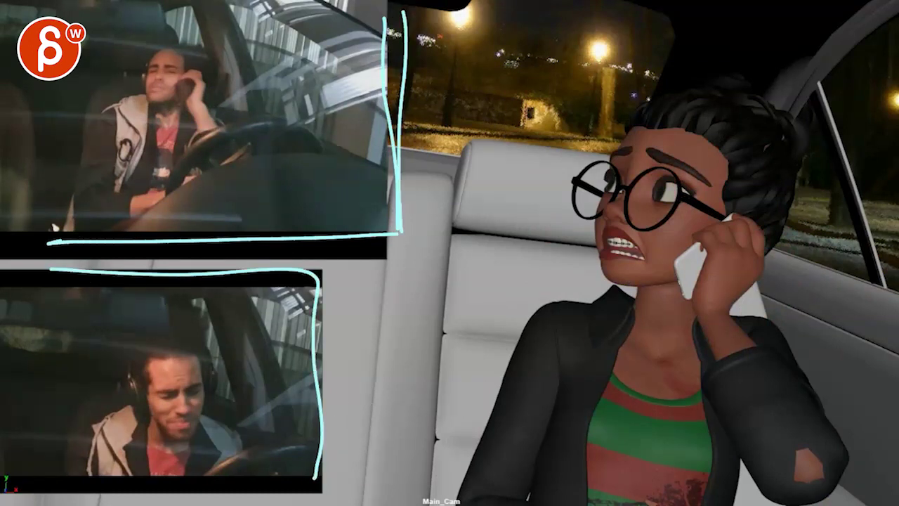
pyautogui.moveTo(461, 42); pyautogui.dragTo(447, 460)
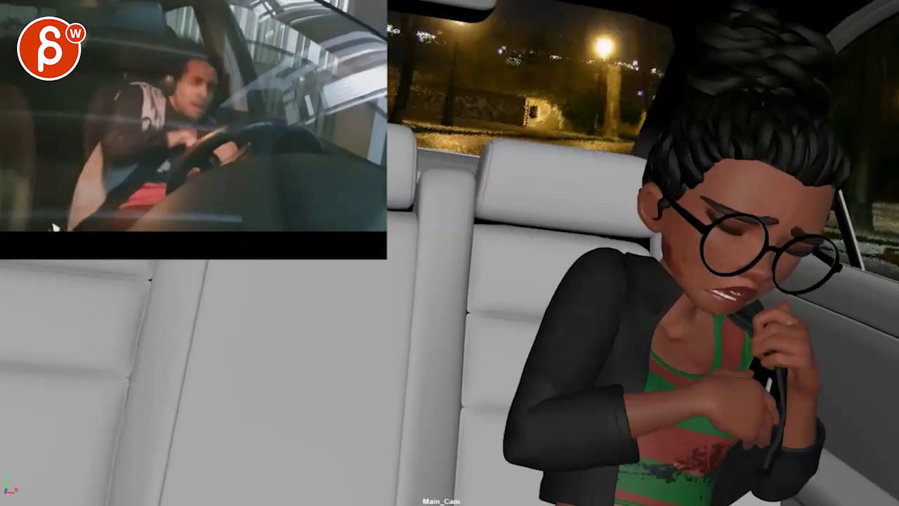
# Step: Sketch strokes across the lower seat, down from the forehead and across the chest
pyautogui.moveTo(100, 387); pyautogui.dragTo(287, 401)
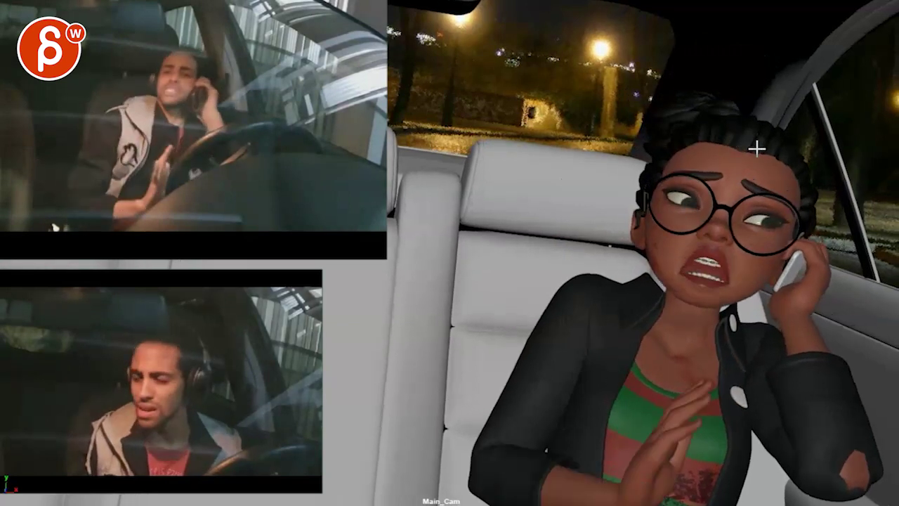
pyautogui.moveTo(784, 177); pyautogui.dragTo(513, 471)
pyautogui.moveTo(780, 411); pyautogui.dragTo(663, 429)
# Step: Scribble loops around the character's head, erasing them with Escape after each pass
pyautogui.moveTo(676, 177)
pyautogui.mouseDown()
pyautogui.moveTo(797, 160)
pyautogui.moveTo(683, 183)
pyautogui.mouseUp()
pyautogui.moveTo(666, 69)
pyautogui.mouseDown()
pyautogui.moveTo(583, 231)
pyautogui.moveTo(674, 281)
pyautogui.moveTo(632, 119)
pyautogui.mouseUp()
pyautogui.press('Escape')
pyautogui.moveTo(541, 76)
pyautogui.mouseDown()
pyautogui.moveTo(676, 209)
pyautogui.moveTo(570, 30)
pyautogui.moveTo(527, 120)
pyautogui.mouseUp()
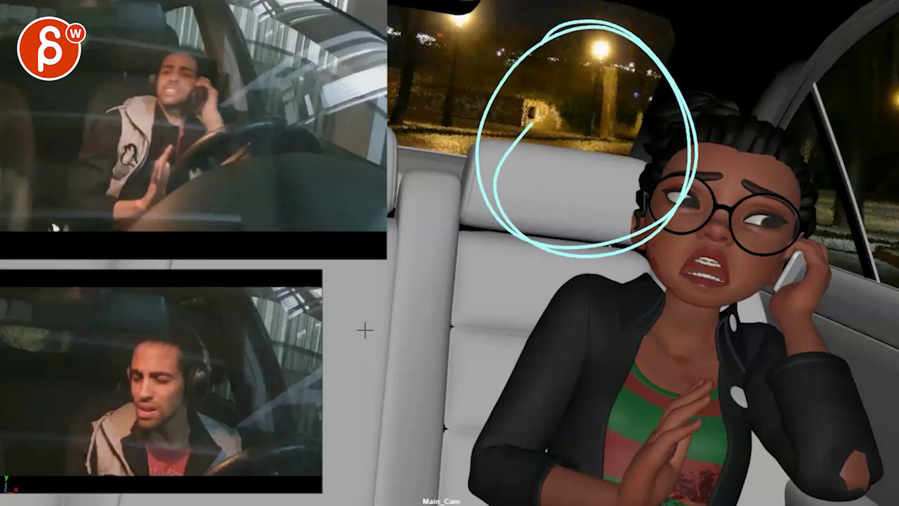
pyautogui.press('Escape')
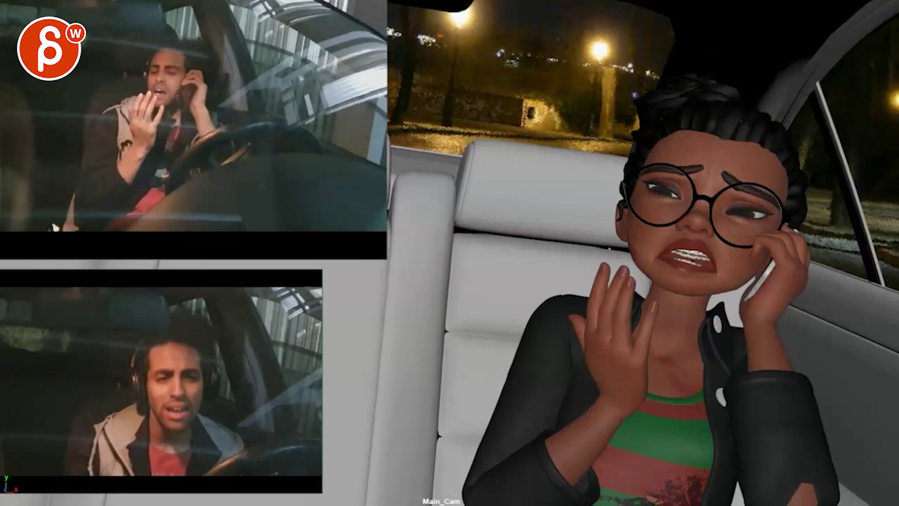
# Step: Outline the character's silhouette and arm, then sketch a spiral and stroke-figure on the back seat
pyautogui.moveTo(691, 196); pyautogui.dragTo(508, 252)
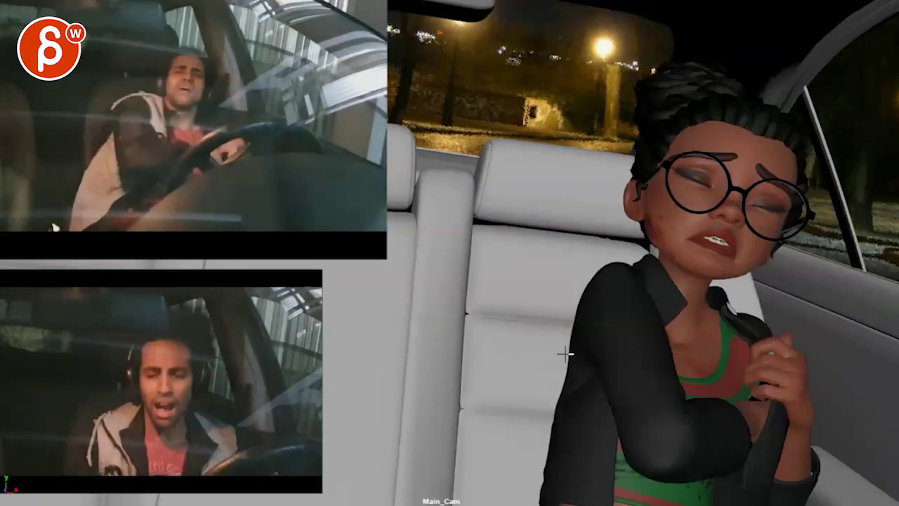
pyautogui.moveTo(536, 455)
pyautogui.mouseDown()
pyautogui.moveTo(789, 257)
pyautogui.moveTo(770, 455)
pyautogui.mouseUp()
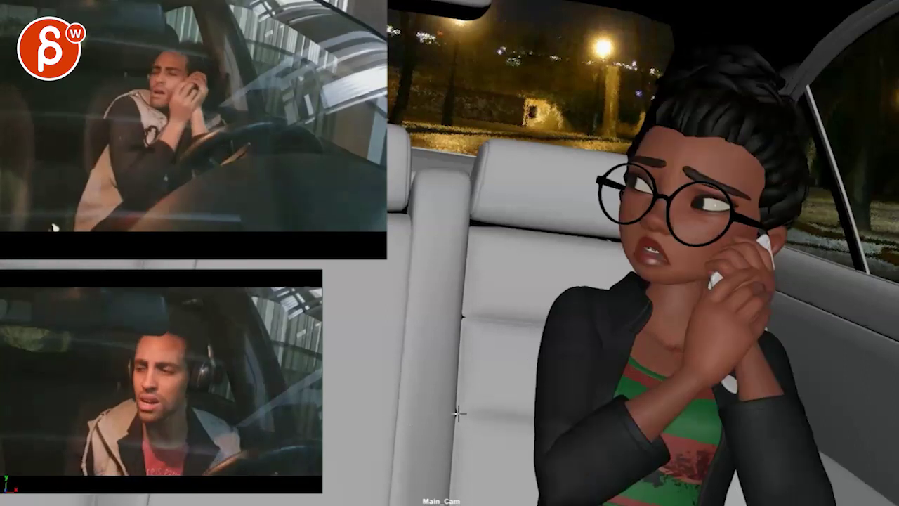
pyautogui.moveTo(527, 498); pyautogui.dragTo(484, 349)
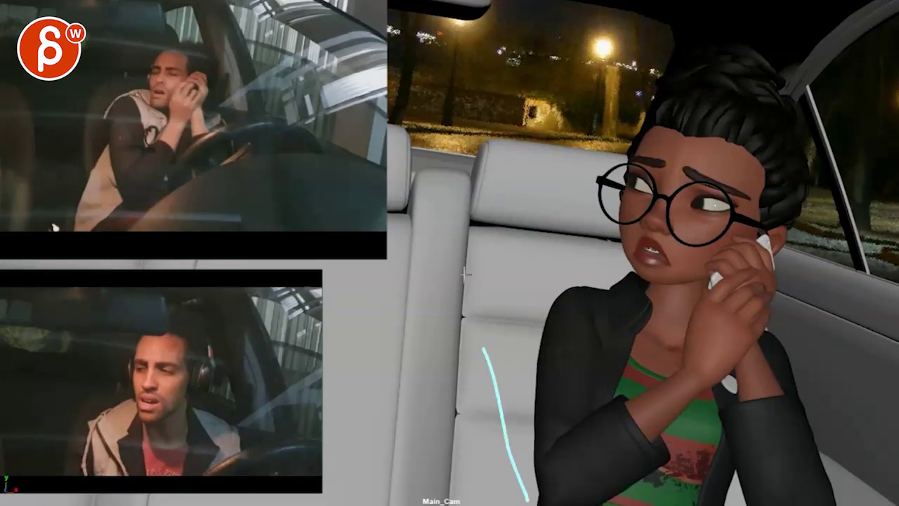
pyautogui.moveTo(737, 449); pyautogui.dragTo(653, 284)
pyautogui.moveTo(483, 188)
pyautogui.mouseDown()
pyautogui.moveTo(417, 222)
pyautogui.moveTo(435, 130)
pyautogui.mouseUp()
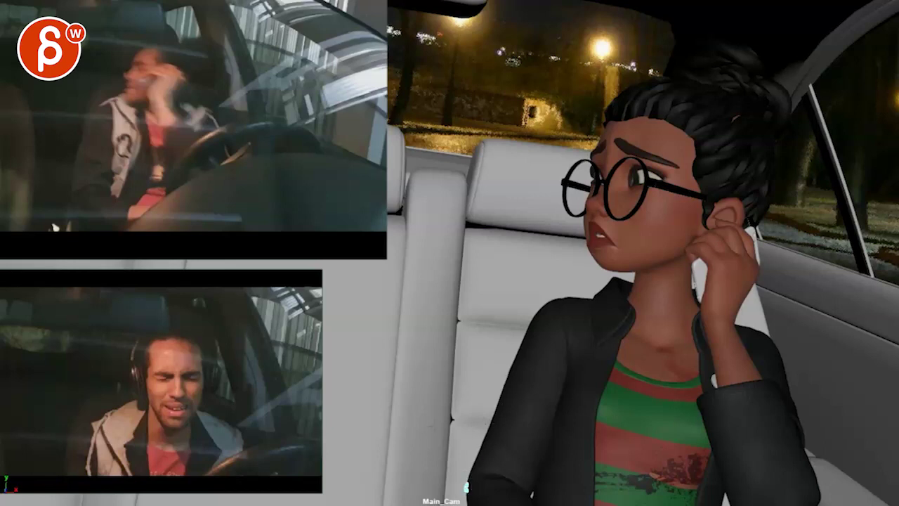
pyautogui.moveTo(442, 336); pyautogui.dragTo(438, 501)
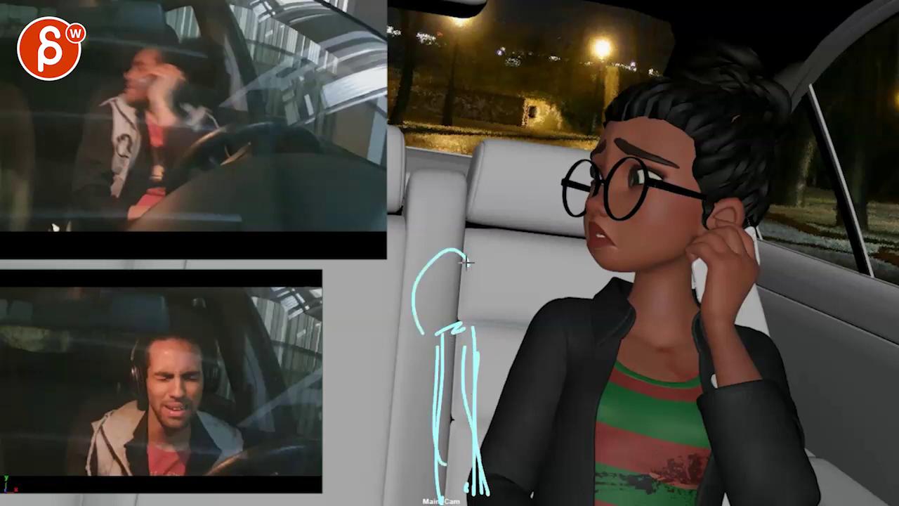
# Step: Draw a pose draw-over with diagonal lines, a head circle and chest line, then resume playback
pyautogui.moveTo(462, 265); pyautogui.dragTo(611, 489)
pyautogui.moveTo(545, 264)
pyautogui.mouseDown()
pyautogui.moveTo(693, 437)
pyautogui.moveTo(719, 402)
pyautogui.mouseUp()
pyautogui.moveTo(522, 71); pyautogui.dragTo(489, 87)
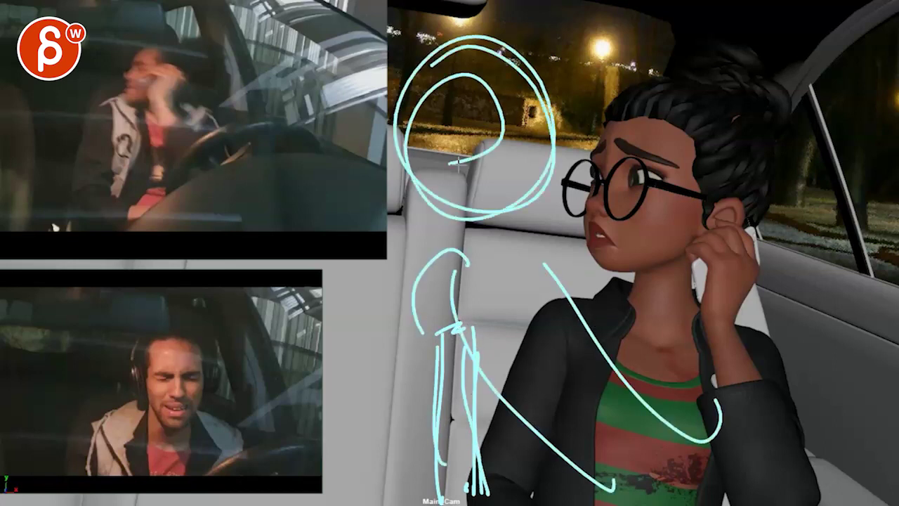
pyautogui.moveTo(558, 357); pyautogui.dragTo(586, 382)
pyautogui.moveTo(624, 383); pyautogui.dragTo(633, 156)
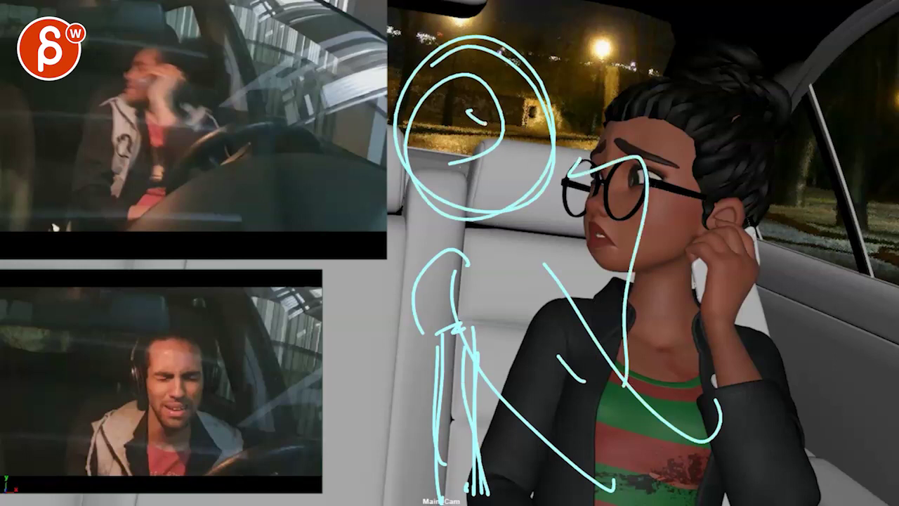
pyautogui.press('space')
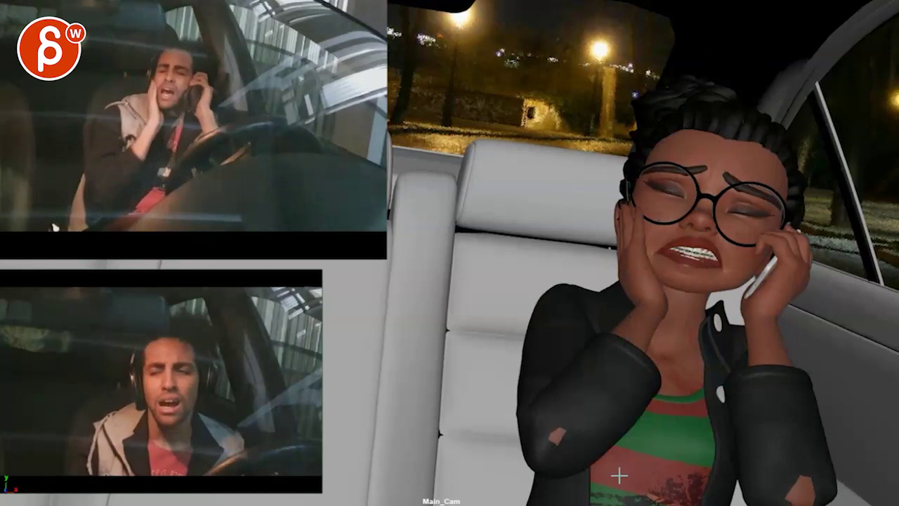
# Step: Sketch a hook down the jacket and loops over the headrest, then resume playback
pyautogui.moveTo(447, 496)
pyautogui.mouseDown()
pyautogui.moveTo(505, 264)
pyautogui.moveTo(647, 481)
pyautogui.mouseUp()
pyautogui.moveTo(453, 102)
pyautogui.mouseDown()
pyautogui.moveTo(403, 162)
pyautogui.moveTo(530, 229)
pyautogui.mouseUp()
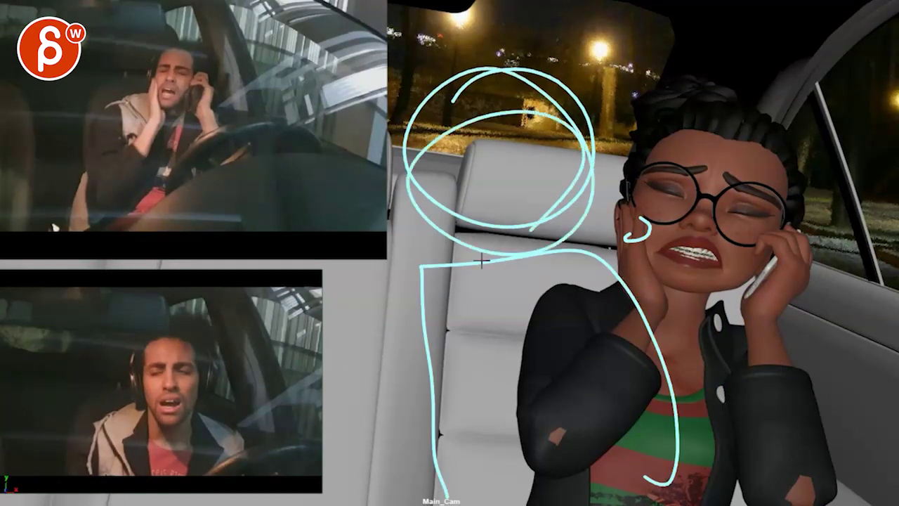
pyautogui.press('space')
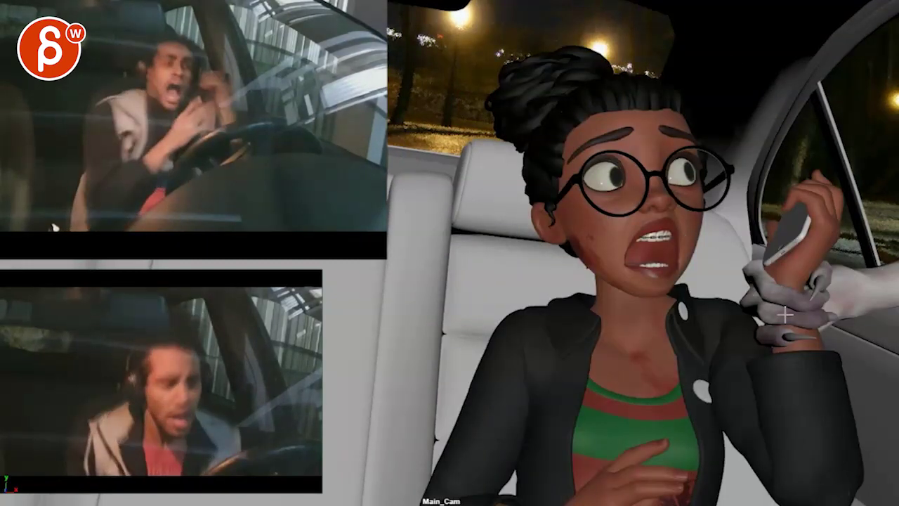
# Step: Loop the face and zigzag by the wrist, undo them, then select the head control
pyautogui.moveTo(655, 283); pyautogui.dragTo(600, 147)
pyautogui.moveTo(829, 262); pyautogui.dragTo(801, 309)
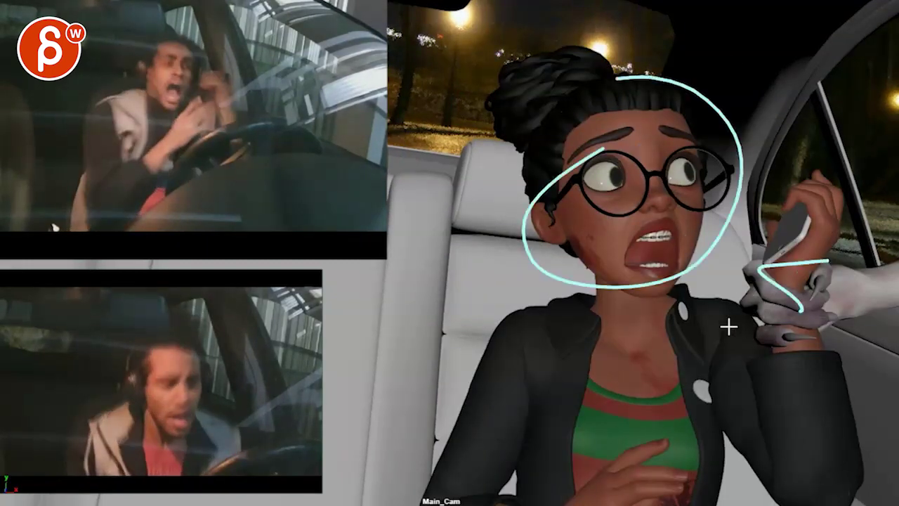
pyautogui.hotkey('ctrl', 'z')
pyautogui.hotkey('ctrl', 'z')
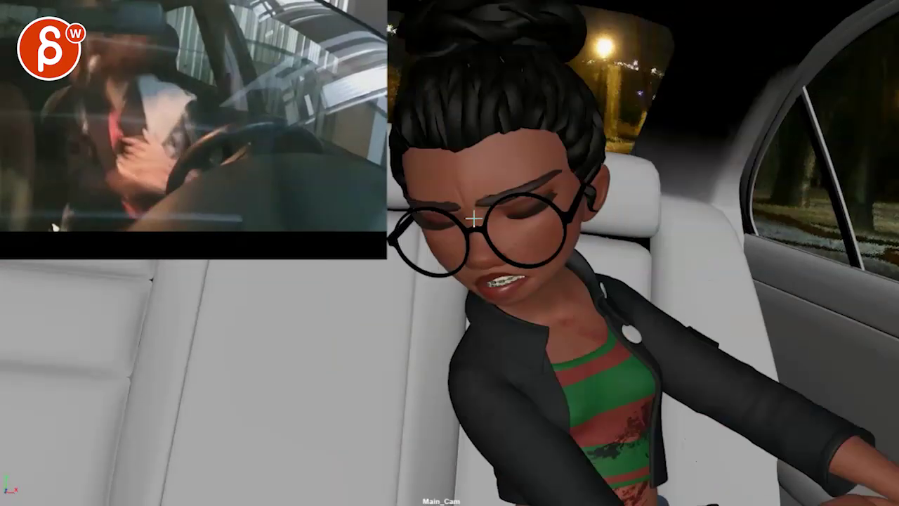
pyautogui.click(451, 92)
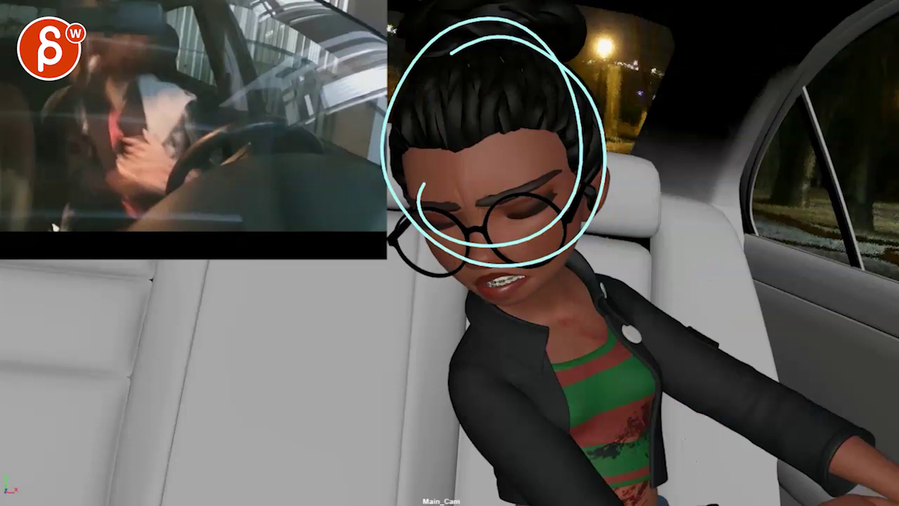